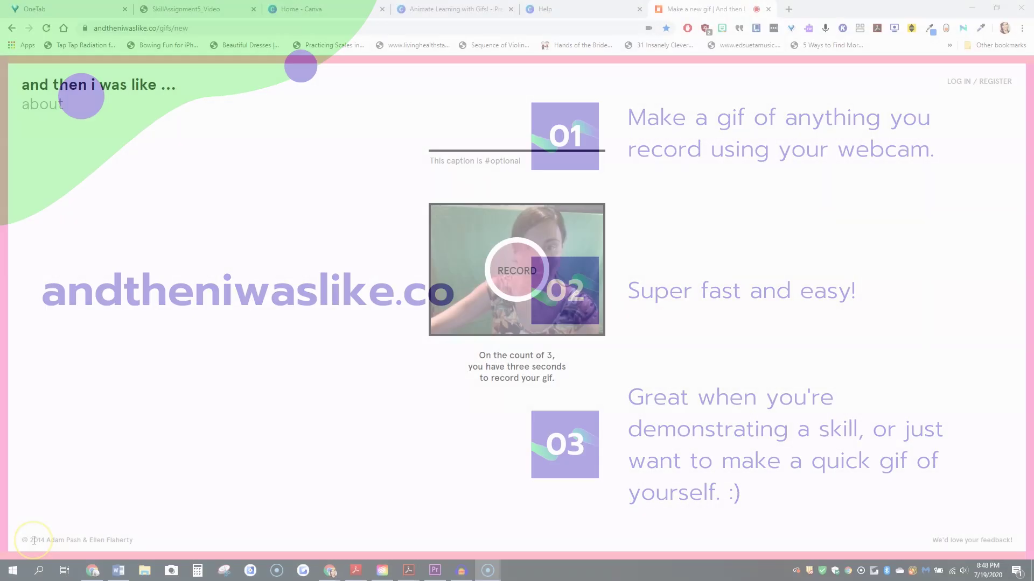
# Step: Record and save a three-second webcam GIF, then download it with Save image as
pyautogui.click(521, 273)
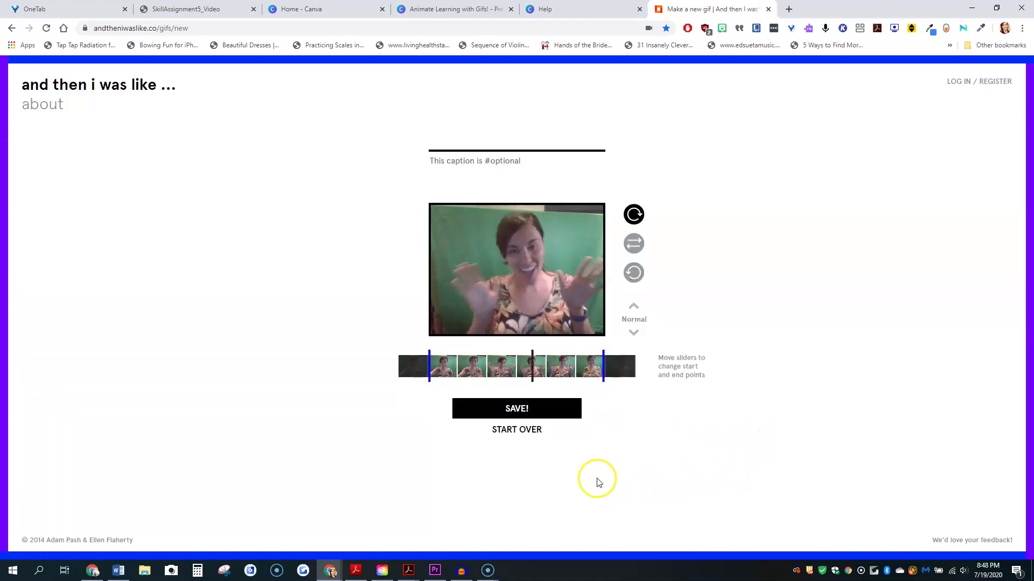
pyautogui.click(559, 416)
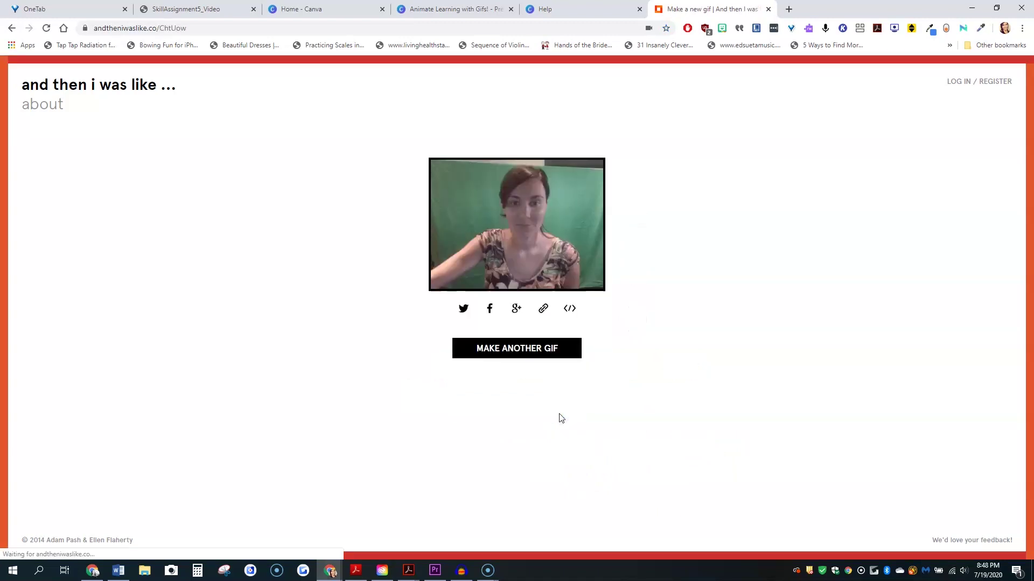
pyautogui.click(498, 188)
pyautogui.rightClick(498, 187)
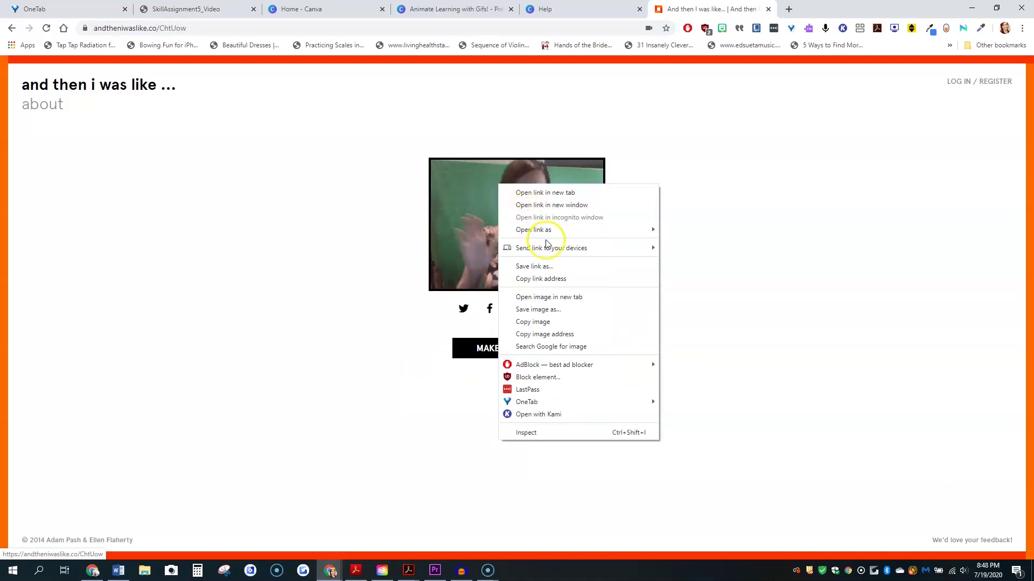
pyautogui.click(562, 309)
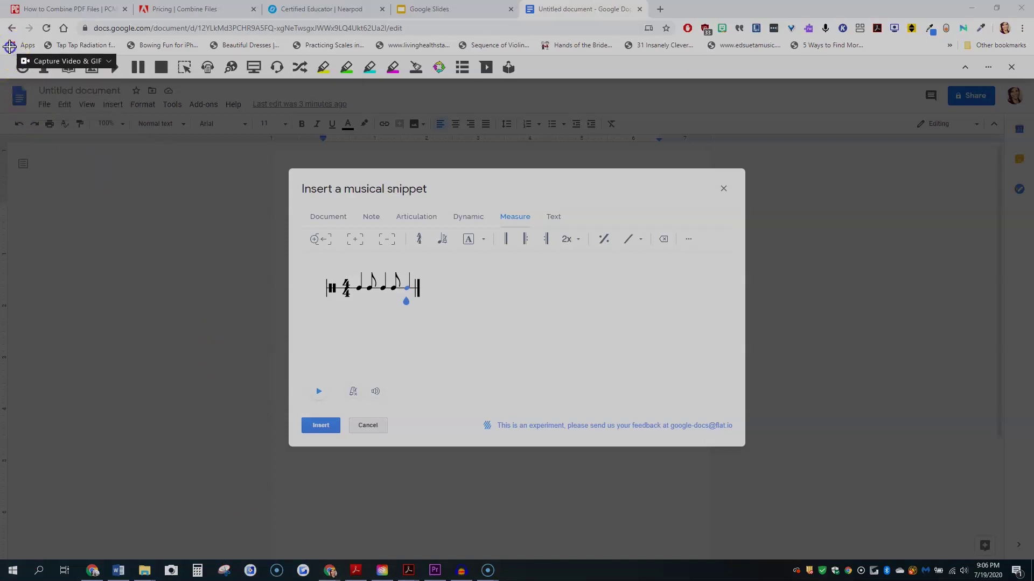
# Step: Capture the full window while inserting the musical snippet, then finish and upload the clip
pyautogui.moveTo(10, 46); pyautogui.dragTo(991, 534)
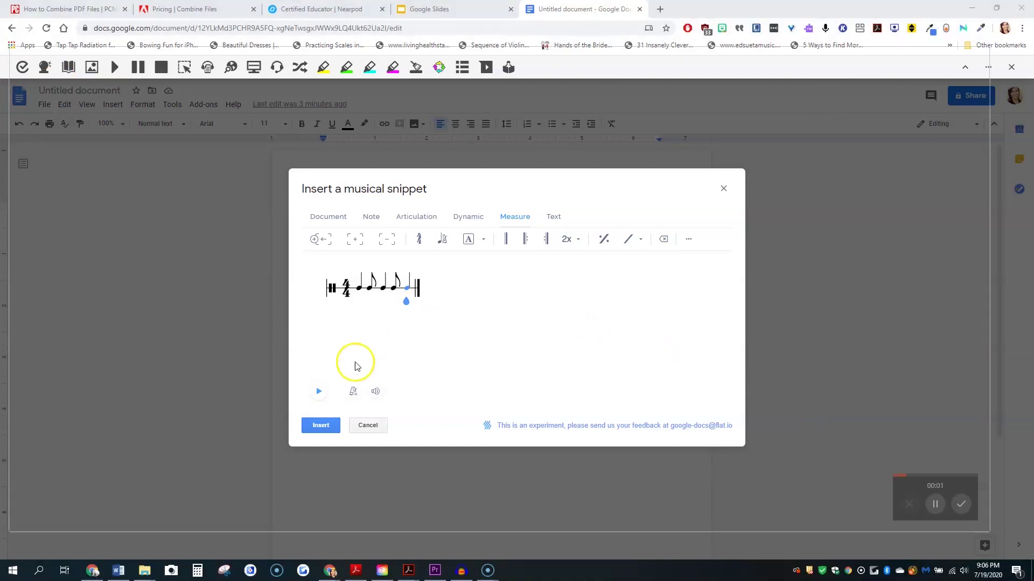
pyautogui.click(331, 426)
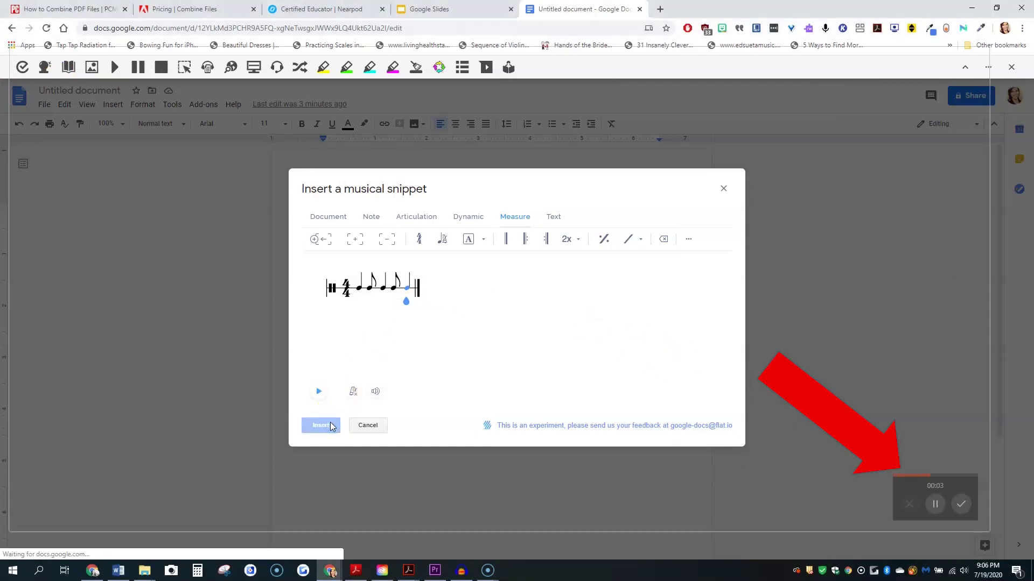
pyautogui.click(330, 431)
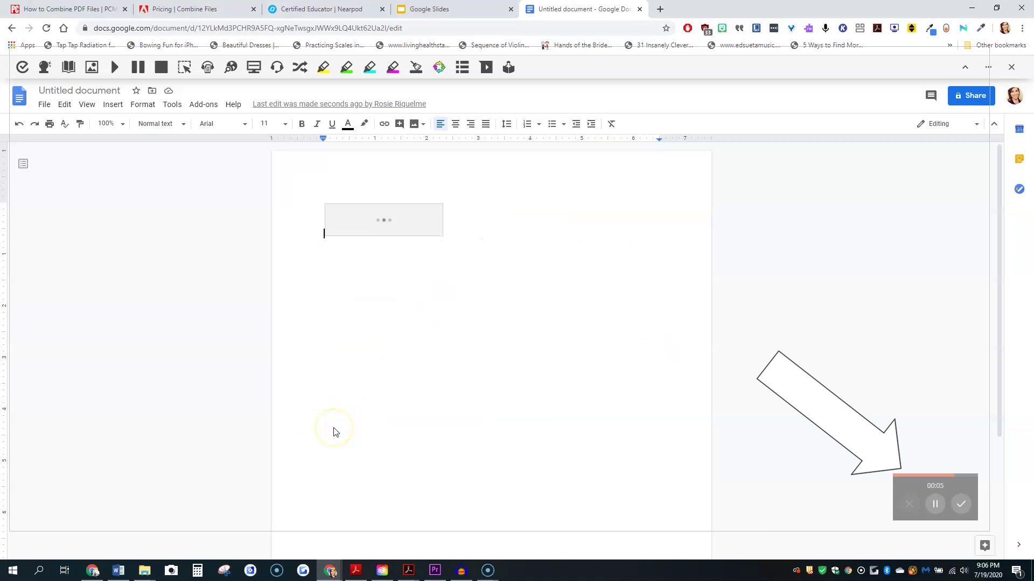
pyautogui.click(434, 229)
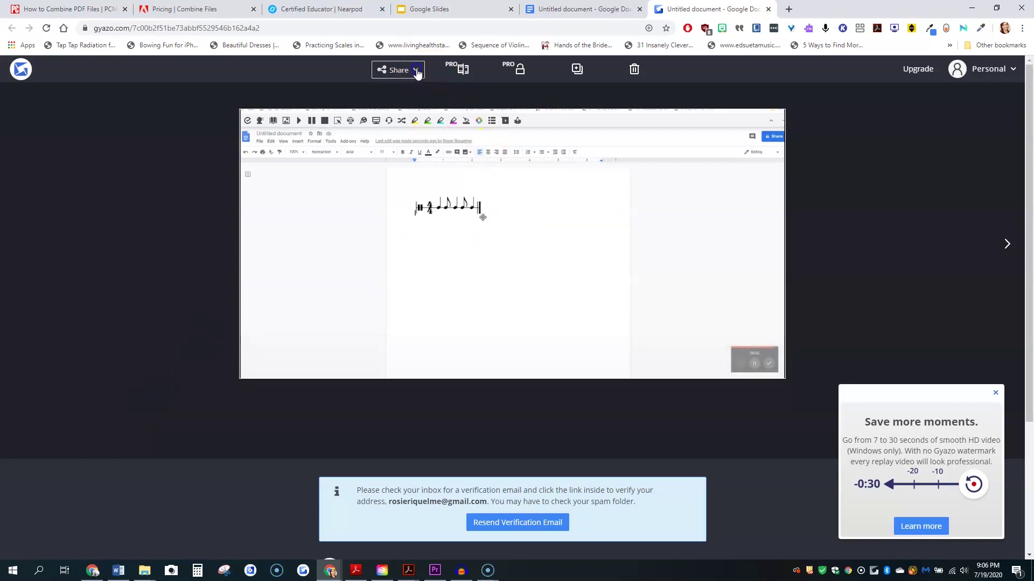
# Step: Open the Share dropdown to show the Download Video/GIF options
pyautogui.click(416, 70)
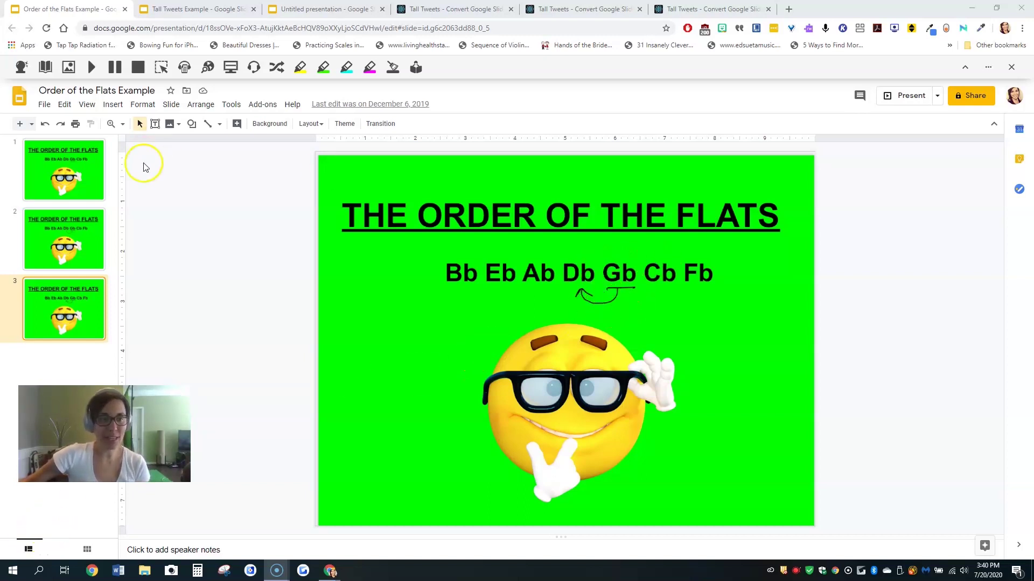
# Step: View slides 1–3 as the Gb arrow builds up, then go to Tall Tweets
pyautogui.click(85, 178)
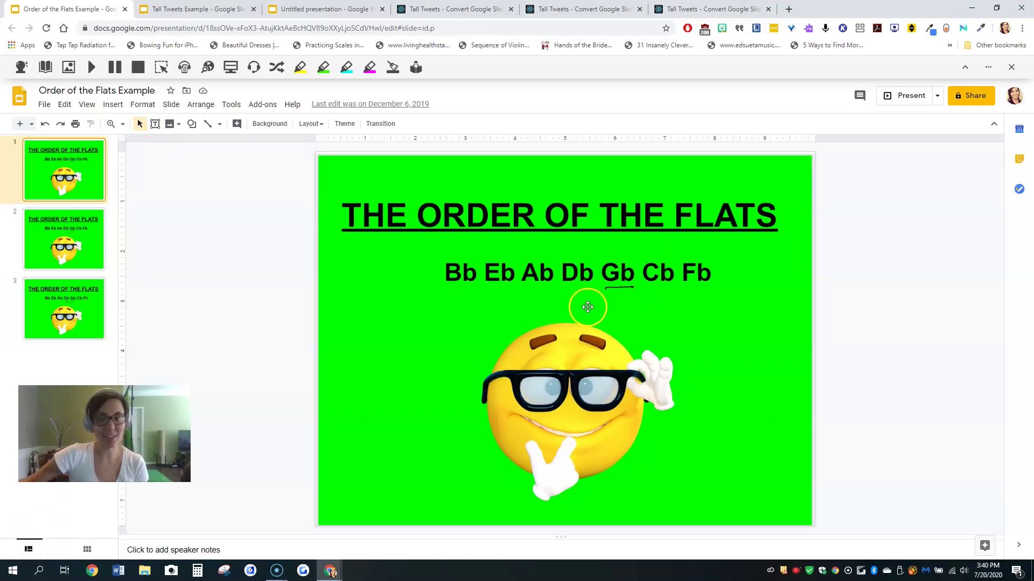
pyautogui.click(78, 246)
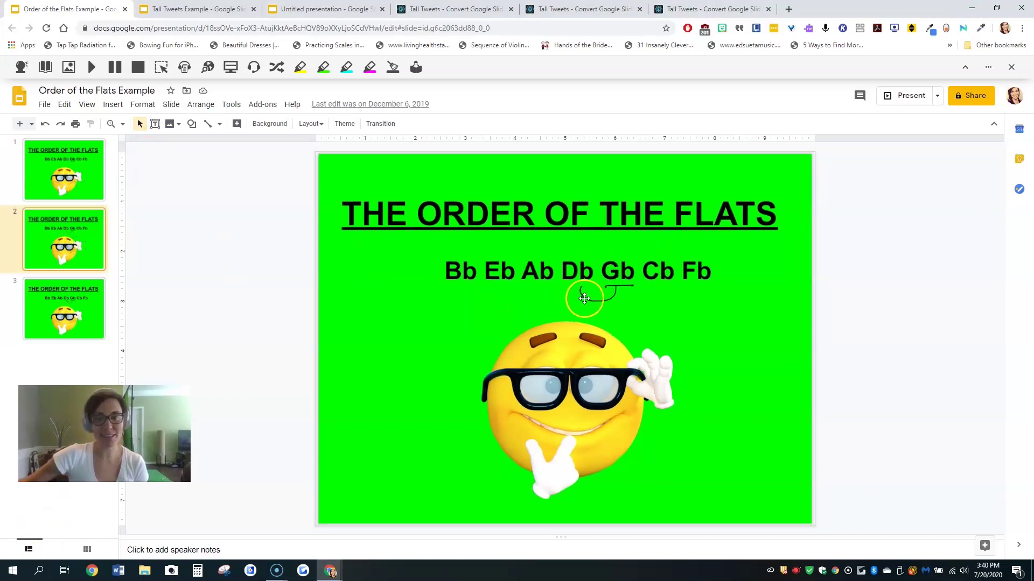
pyautogui.click(72, 306)
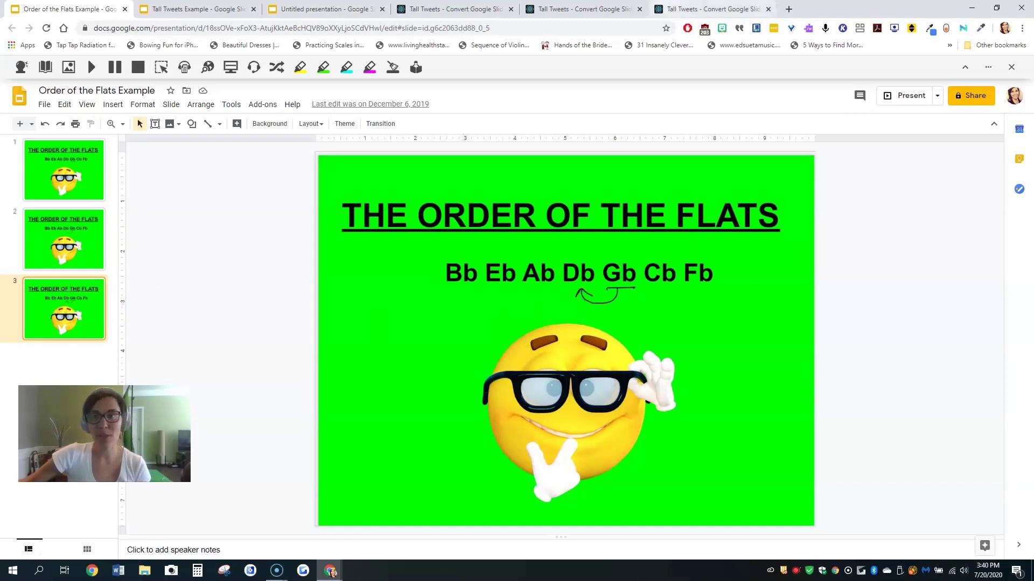
pyautogui.click(694, 10)
pyautogui.scroll(1, 718, 302)
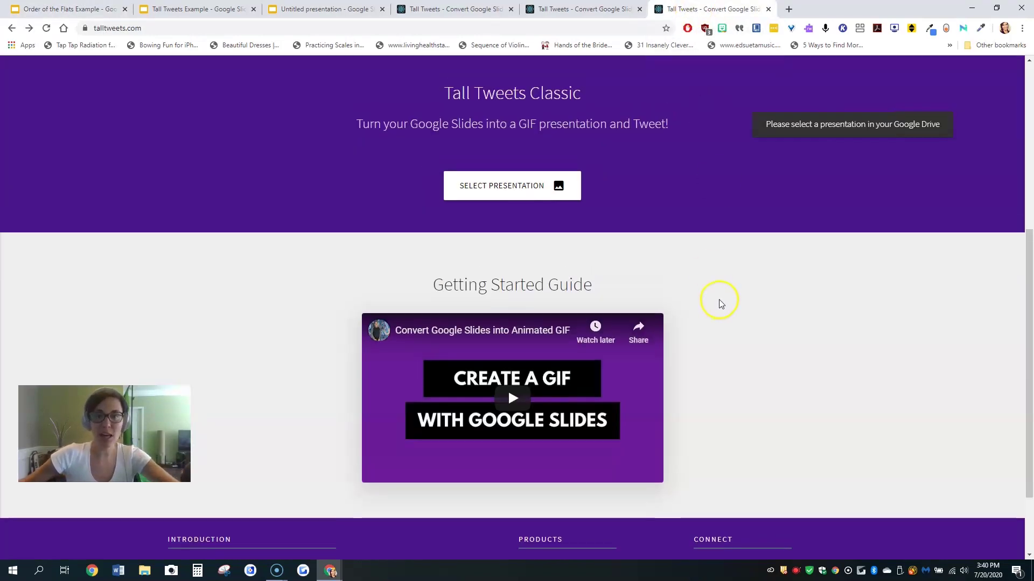
pyautogui.scroll(3, 718, 300)
pyautogui.scroll(-2, 703, 295)
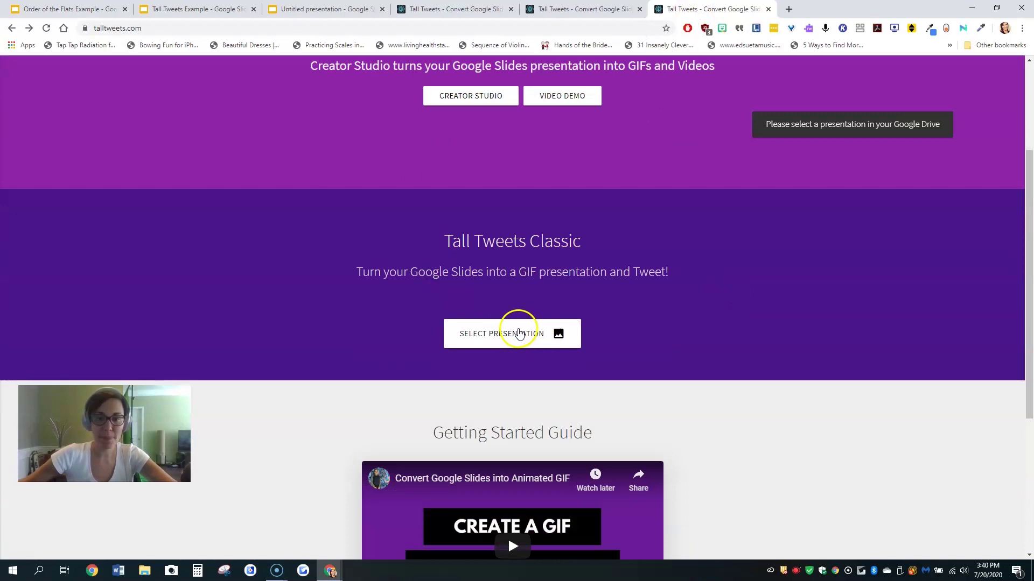
# Step: Make and save a 0.5-second-per-slide GIF from the Order of the Flats presentation
pyautogui.click(519, 333)
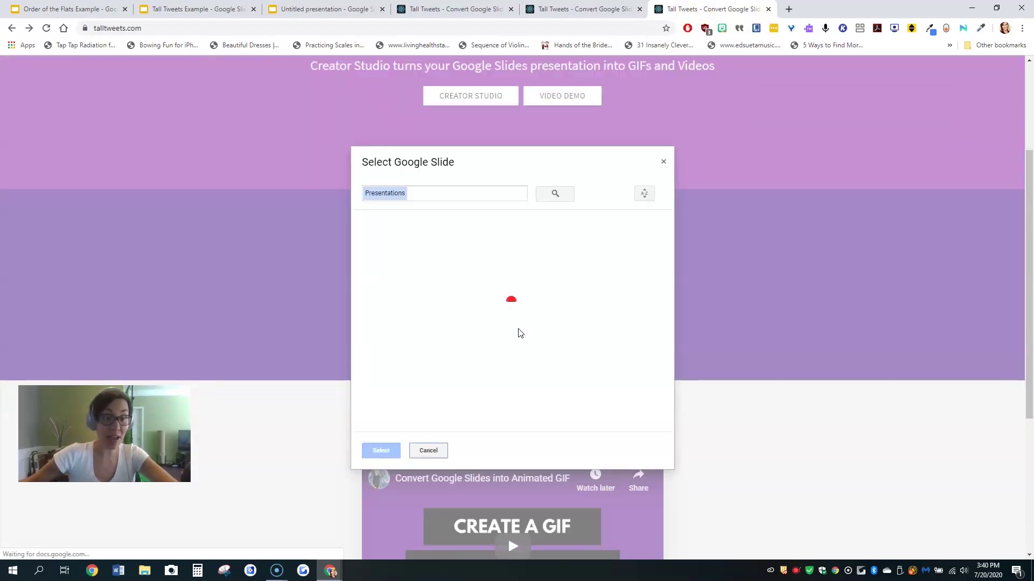
pyautogui.doubleClick(505, 273)
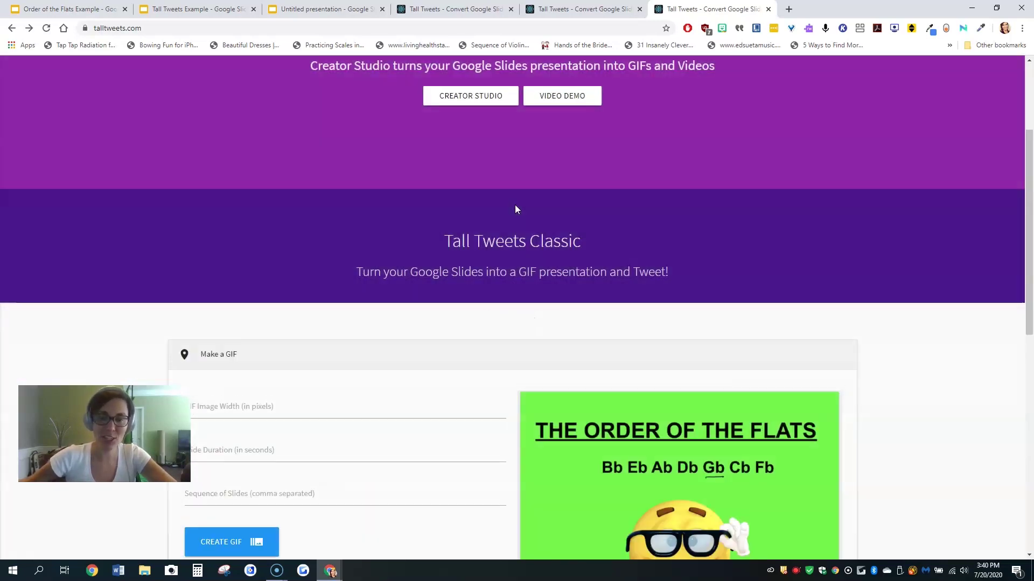
pyautogui.scroll(-3, 338, 282)
pyautogui.scroll(-1, 338, 283)
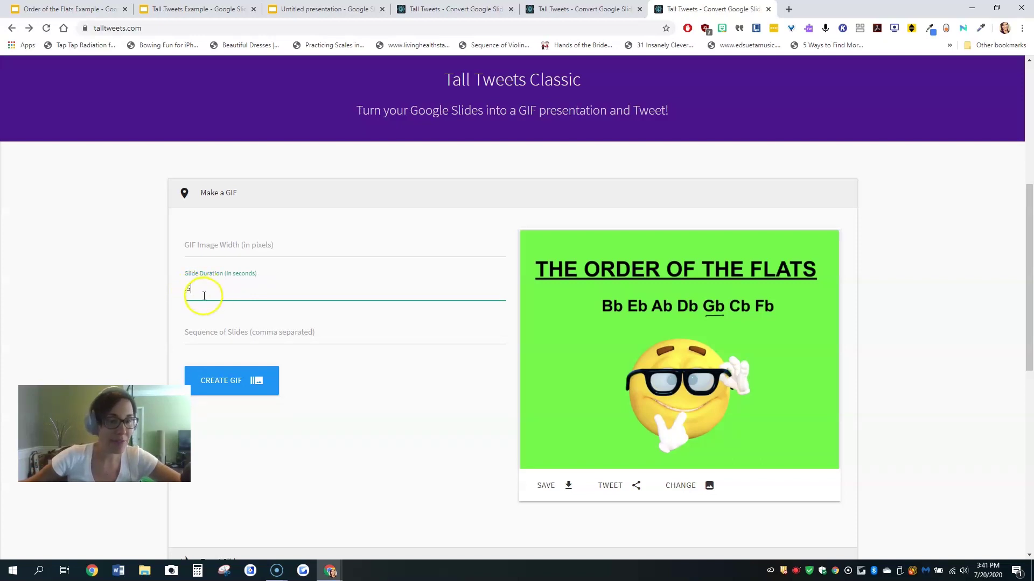
pyautogui.click(250, 379)
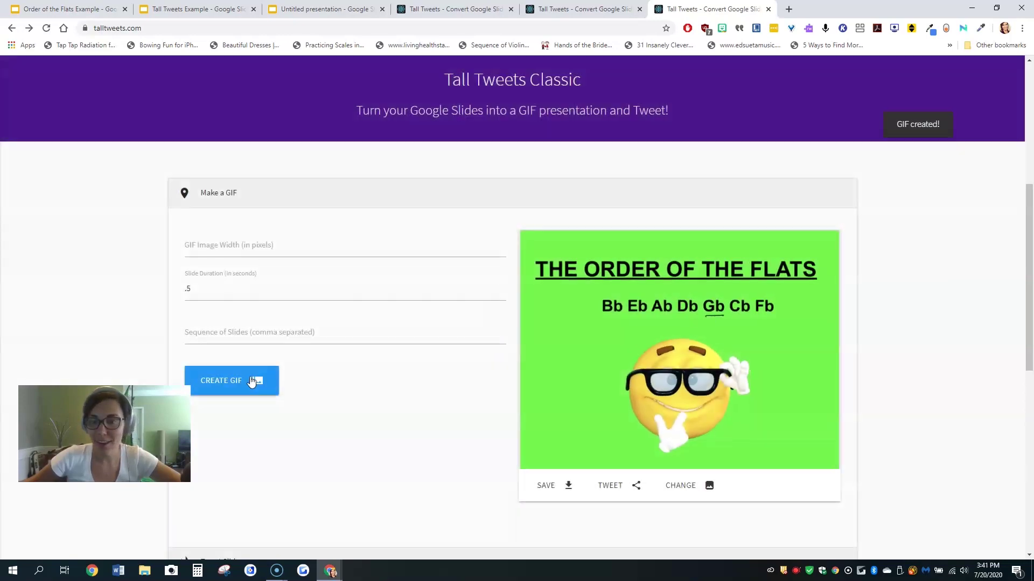
pyautogui.click(533, 490)
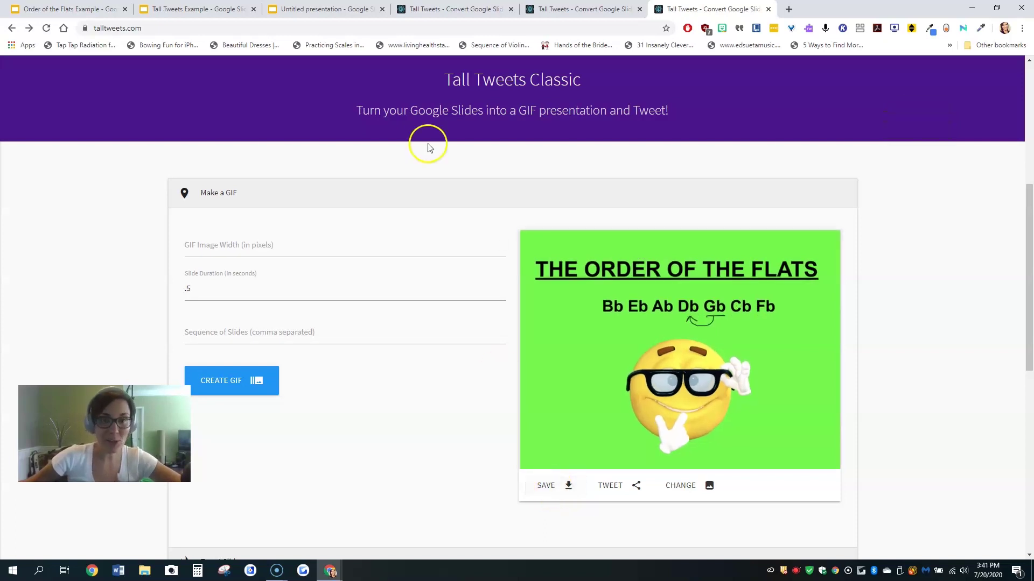
# Step: Browse the other Tall Tweets conversion tabs, ending on the red-arrow GIF
pyautogui.click(435, 9)
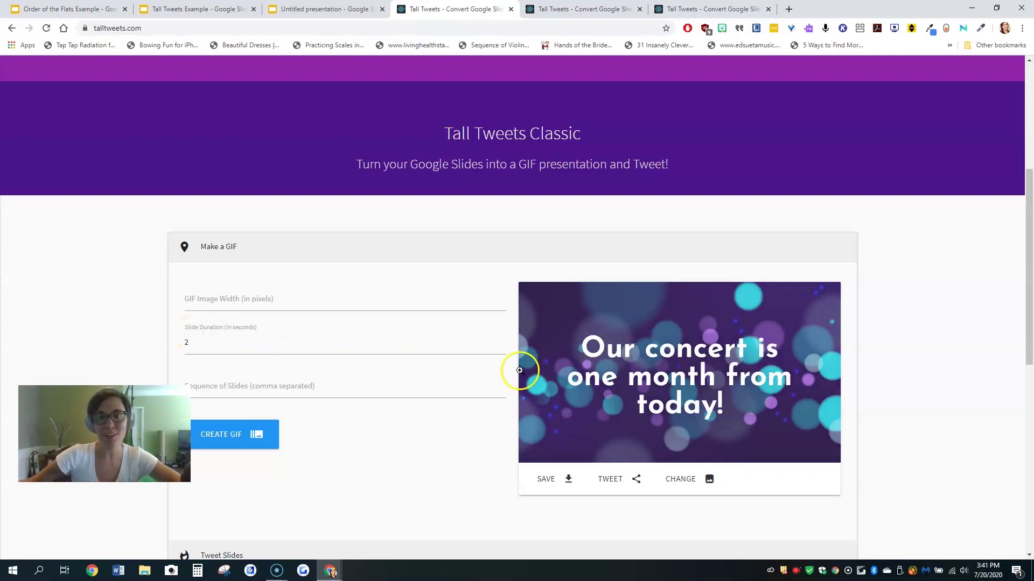
pyautogui.click(560, 10)
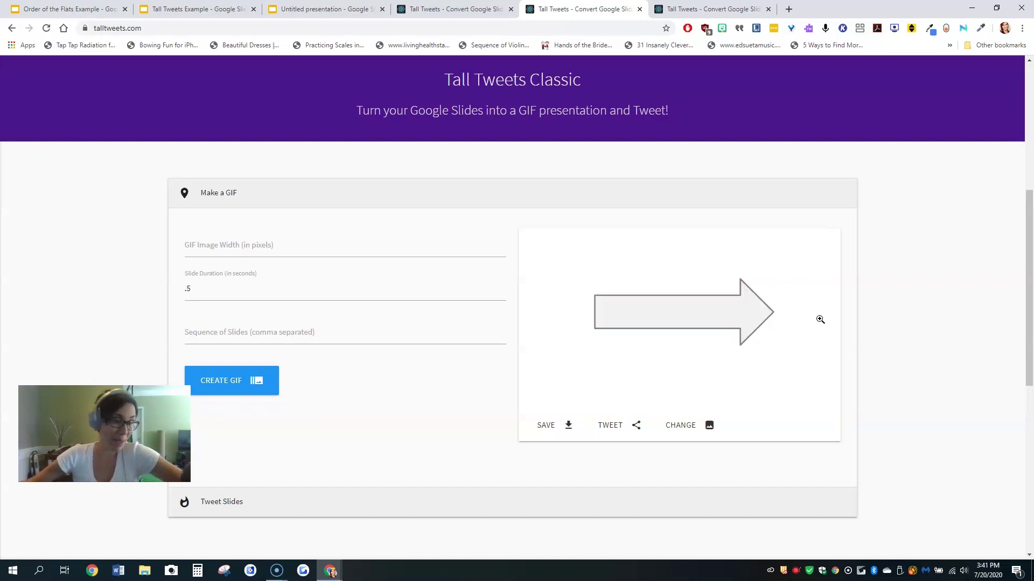
pyautogui.click(782, 319)
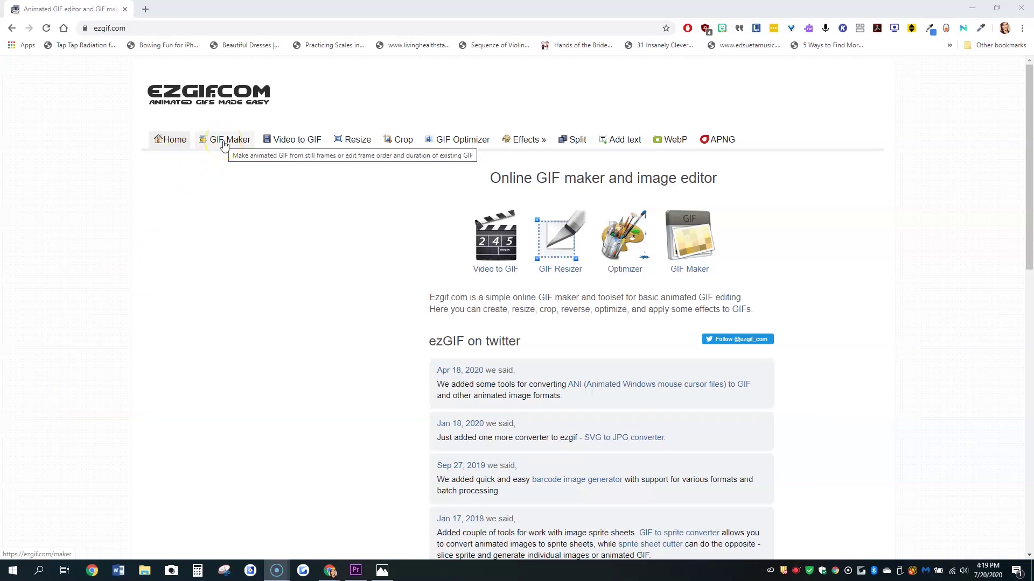
# Step: In GIF Maker, select IMG_1943, IMG_1944 and IMG_1947 as frames
pyautogui.click(297, 150)
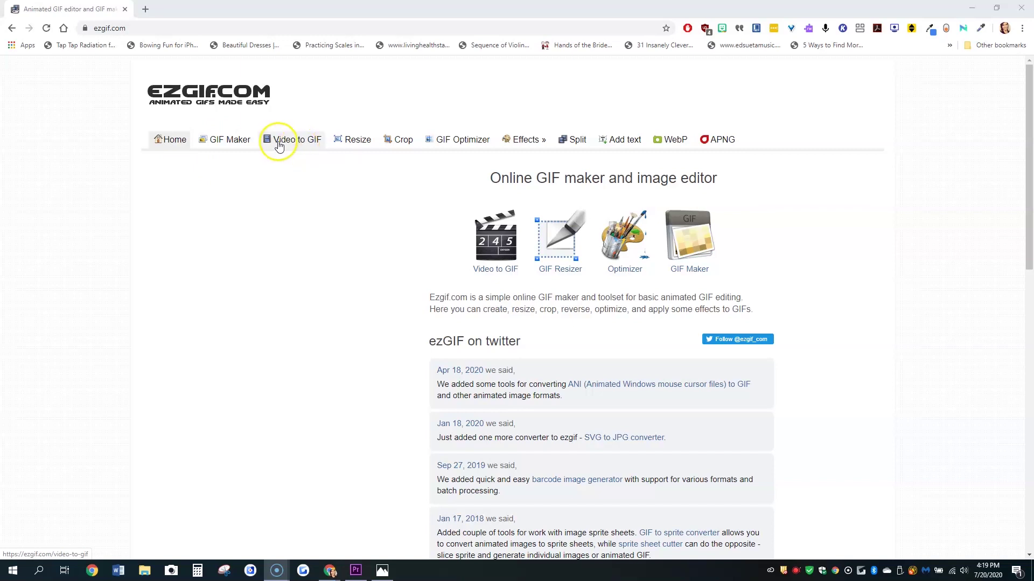
pyautogui.click(227, 141)
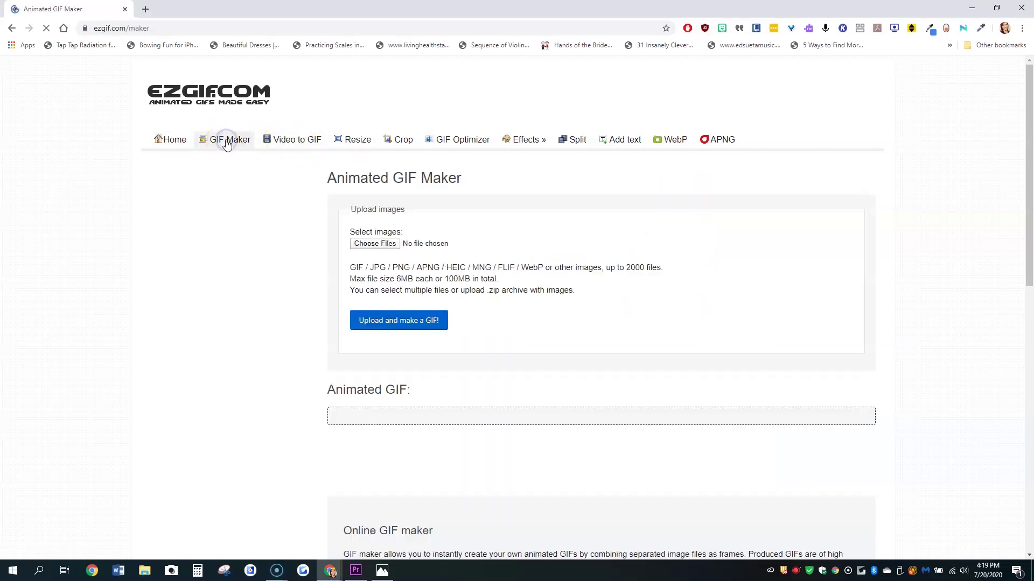
pyautogui.click(372, 245)
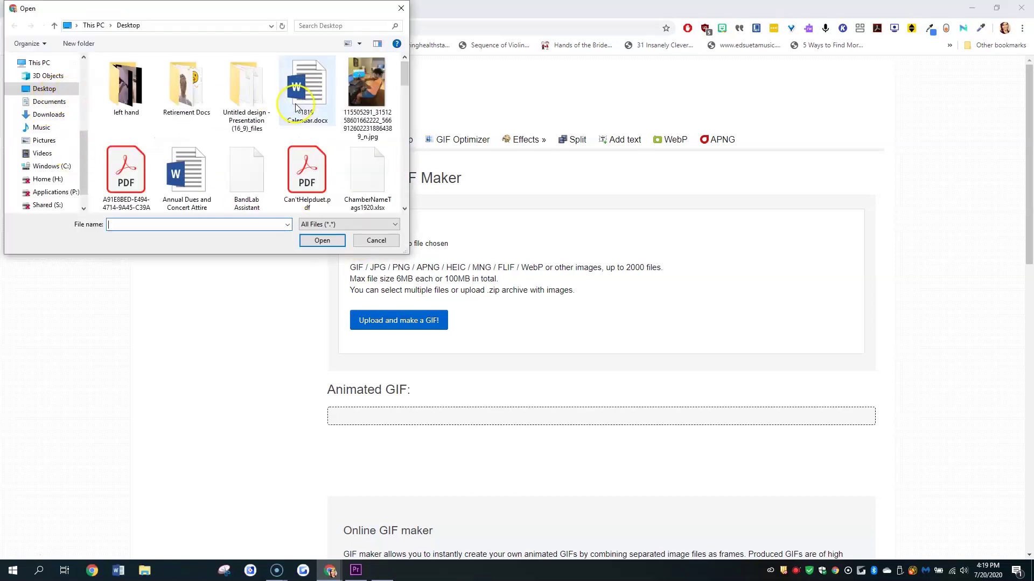
pyautogui.scroll(-1, 296, 108)
pyautogui.scroll(-1, 299, 113)
pyautogui.scroll(-1, 311, 121)
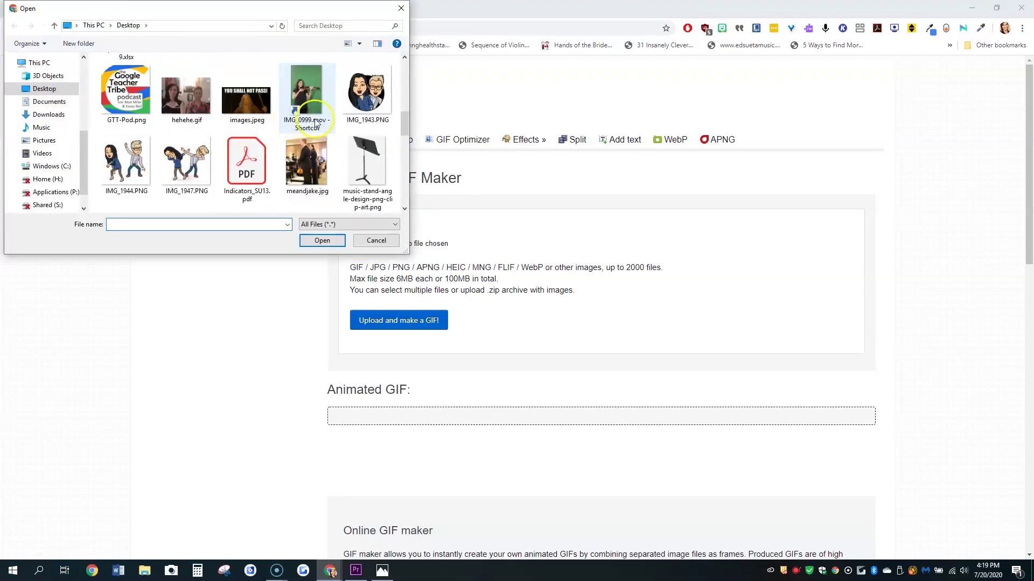
pyautogui.click(353, 106)
pyautogui.keyDown('ctrl'); pyautogui.click(143, 162); pyautogui.keyUp('ctrl')
pyautogui.keyDown('ctrl'); pyautogui.click(184, 164); pyautogui.keyUp('ctrl')
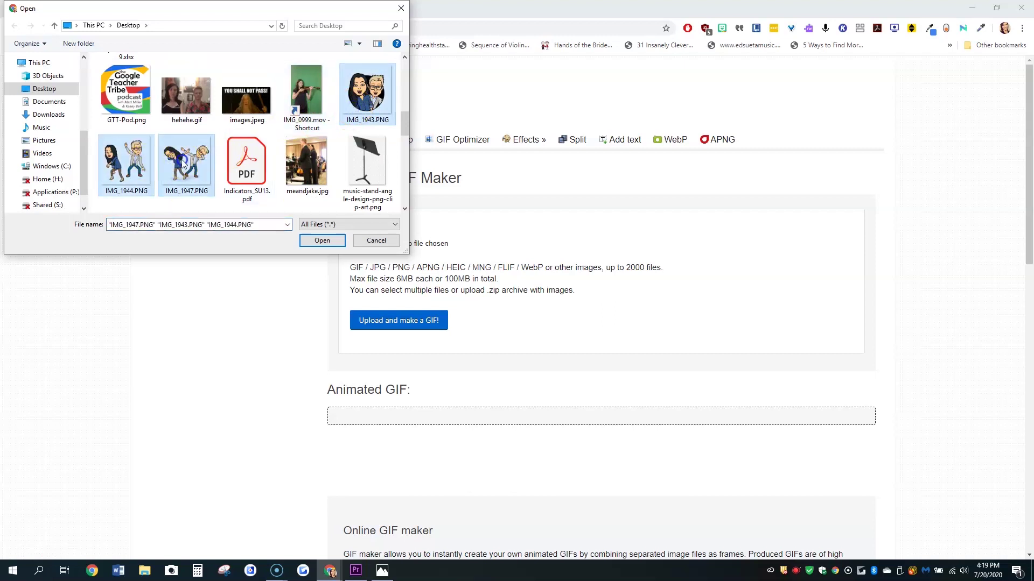
pyautogui.click(331, 241)
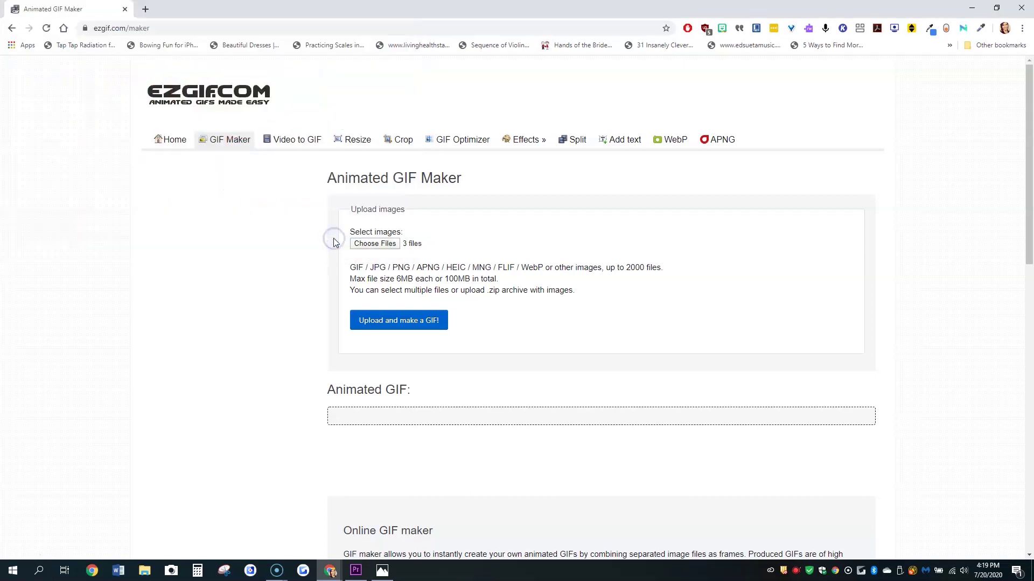
# Step: Upload the frames, give frame 3 a 30 delay, turn on don't stack frames, then generate
pyautogui.click(370, 322)
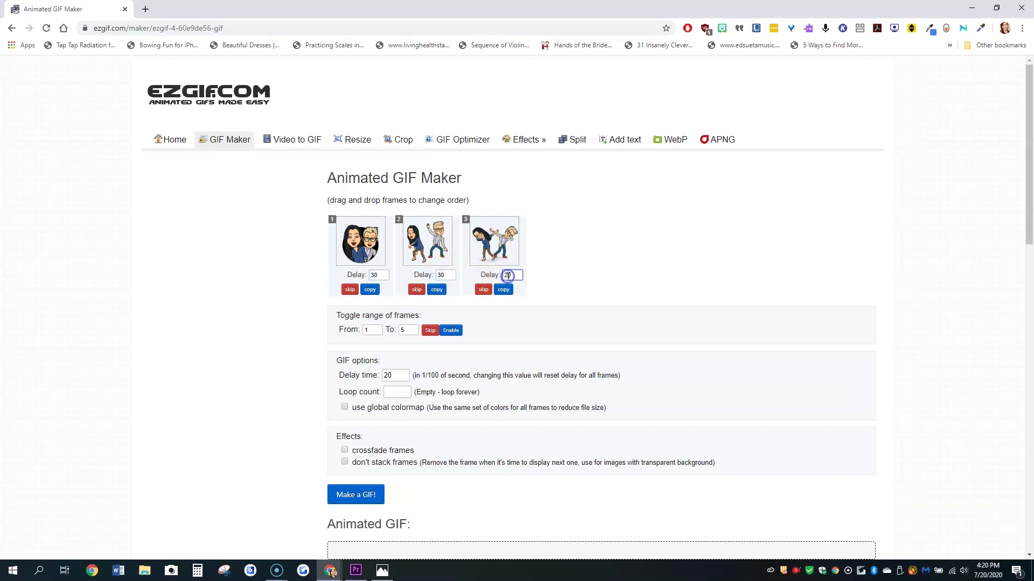
pyautogui.press('BackSpace')
pyautogui.write('3')
pyautogui.scroll(-1, 508, 277)
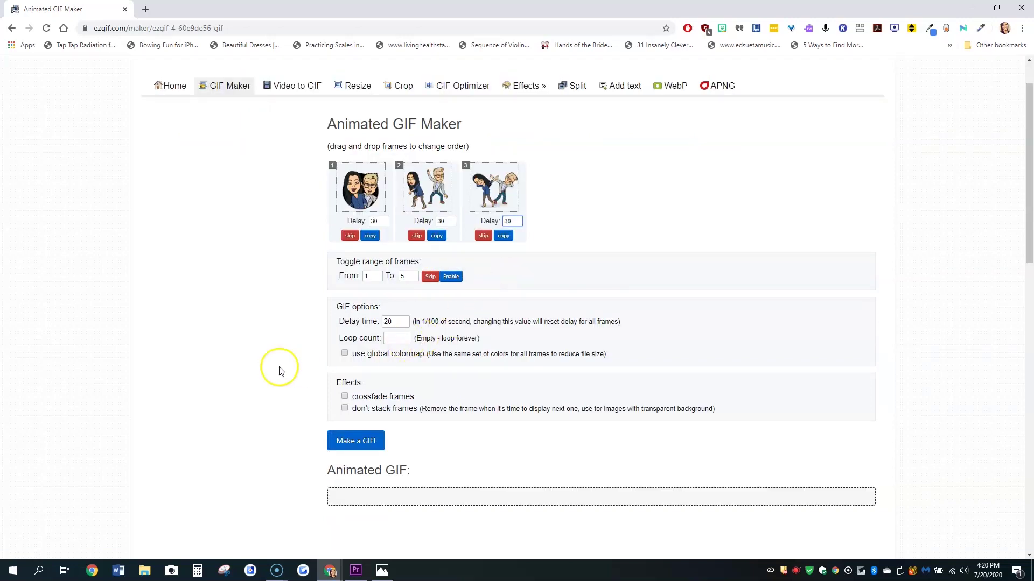
pyautogui.click(346, 410)
pyautogui.scroll(-1, 210, 373)
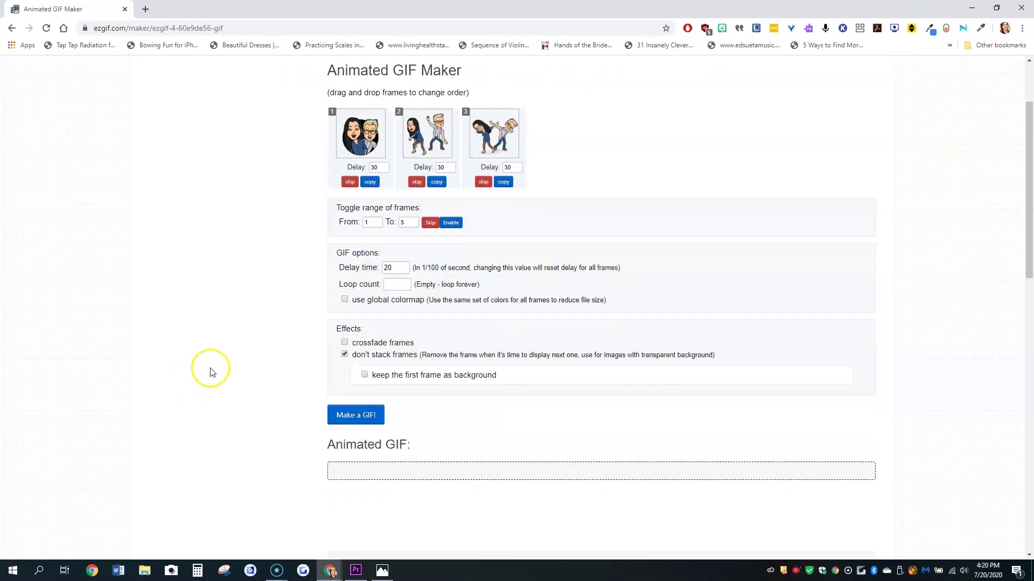
pyautogui.scroll(-1, 300, 379)
pyautogui.click(346, 369)
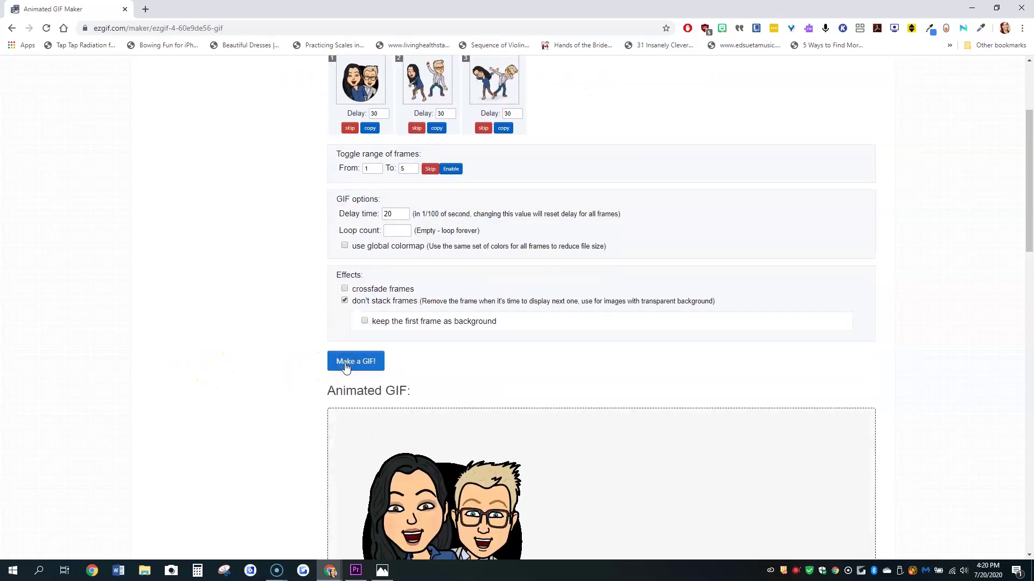
pyautogui.scroll(-2, 284, 368)
pyautogui.scroll(-1, 275, 370)
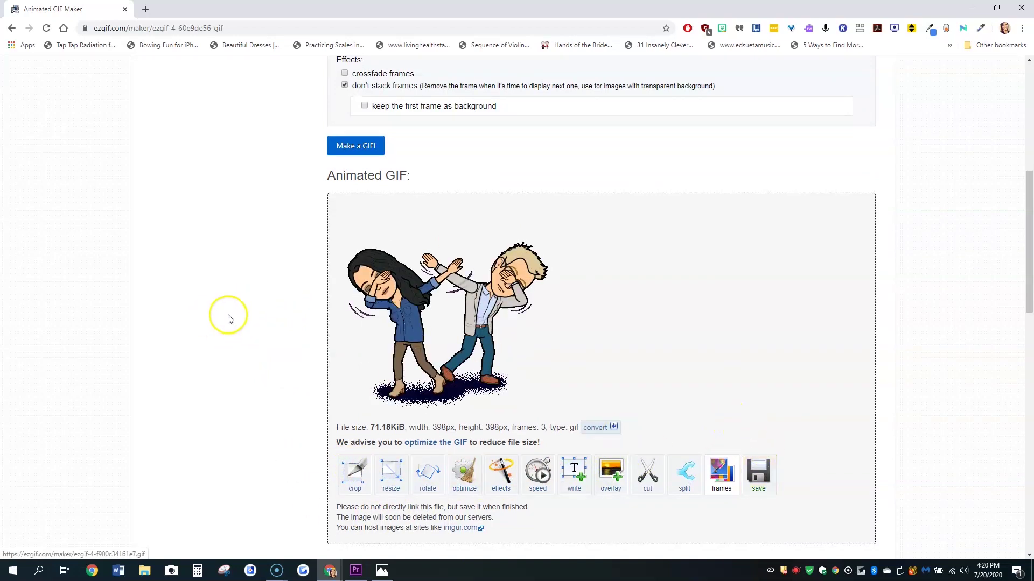
pyautogui.scroll(4, 258, 331)
pyautogui.scroll(1, 259, 331)
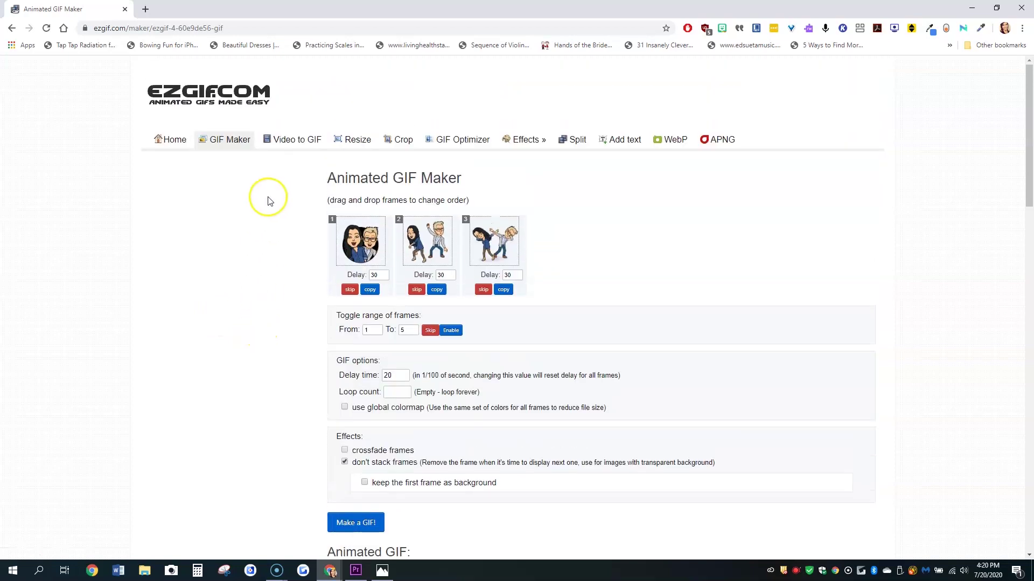
# Step: Choose IMG_0999.mov in Video to GIF and upload it
pyautogui.click(294, 145)
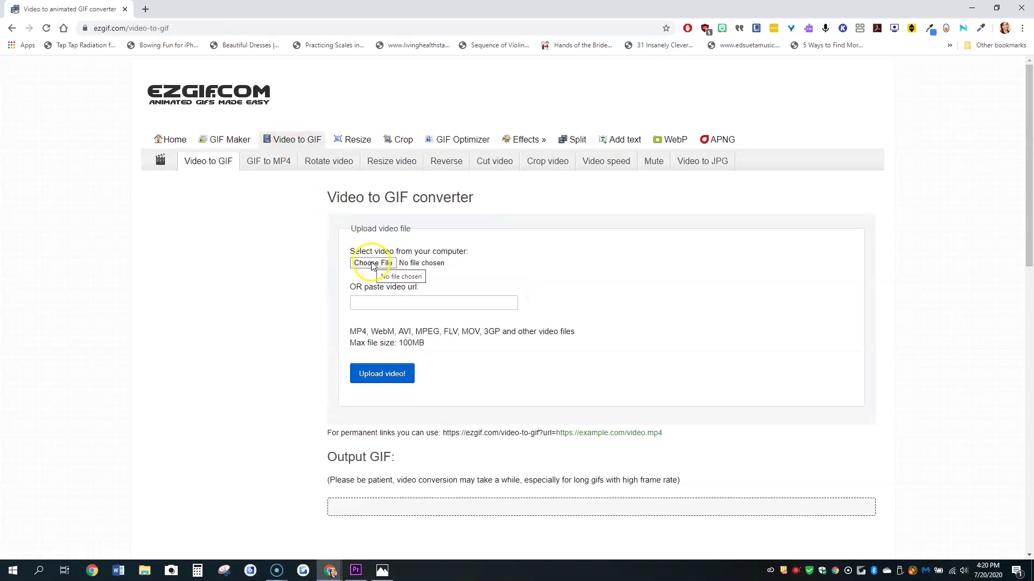
pyautogui.click(372, 263)
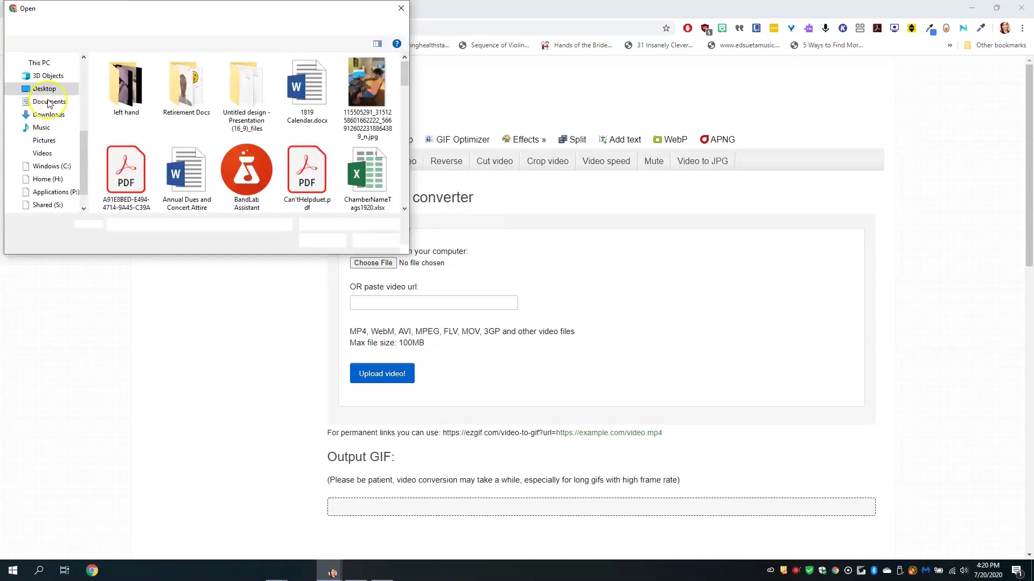
pyautogui.scroll(-2, 258, 134)
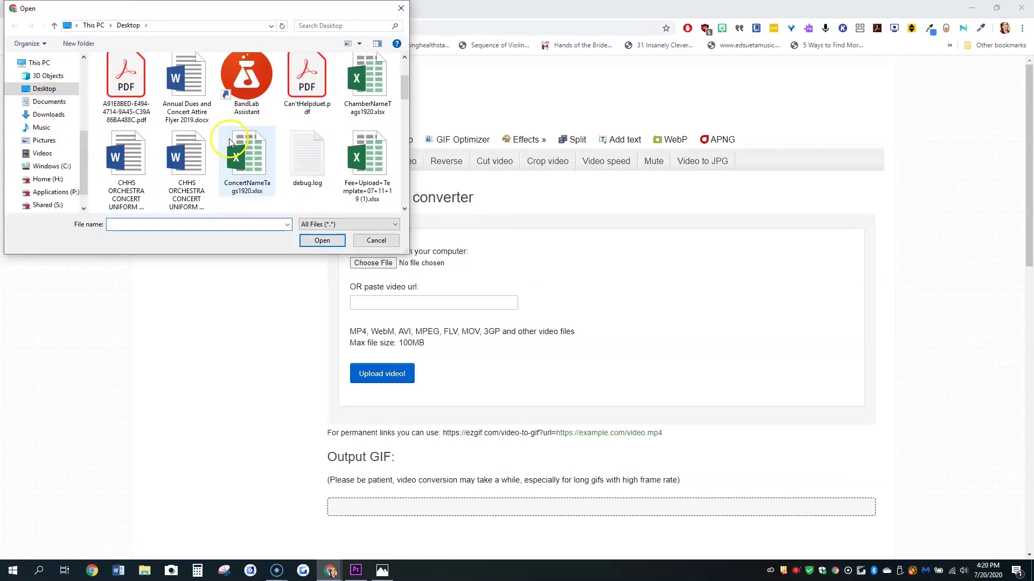
pyautogui.scroll(-3, 242, 145)
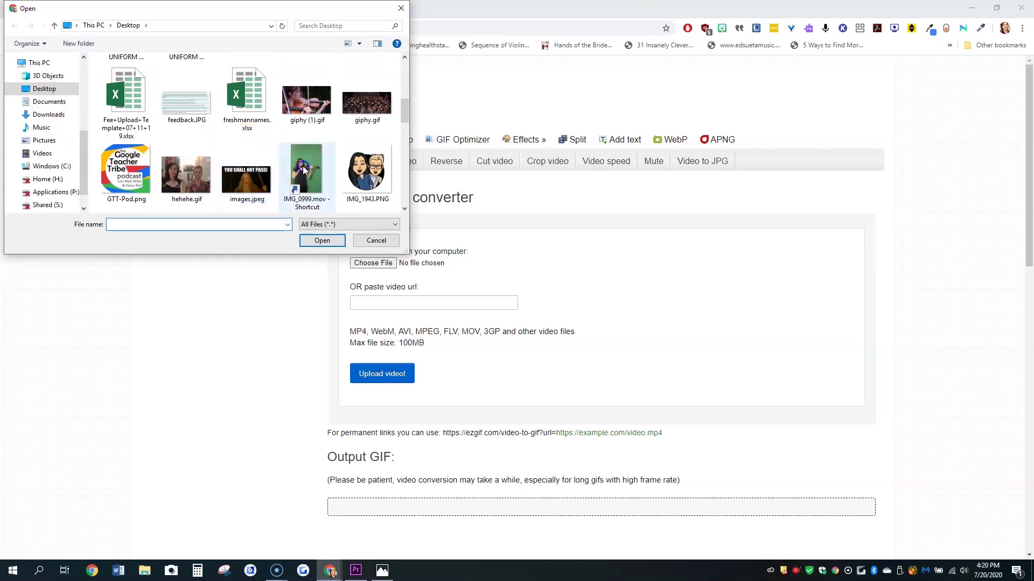
pyautogui.doubleClick(303, 167)
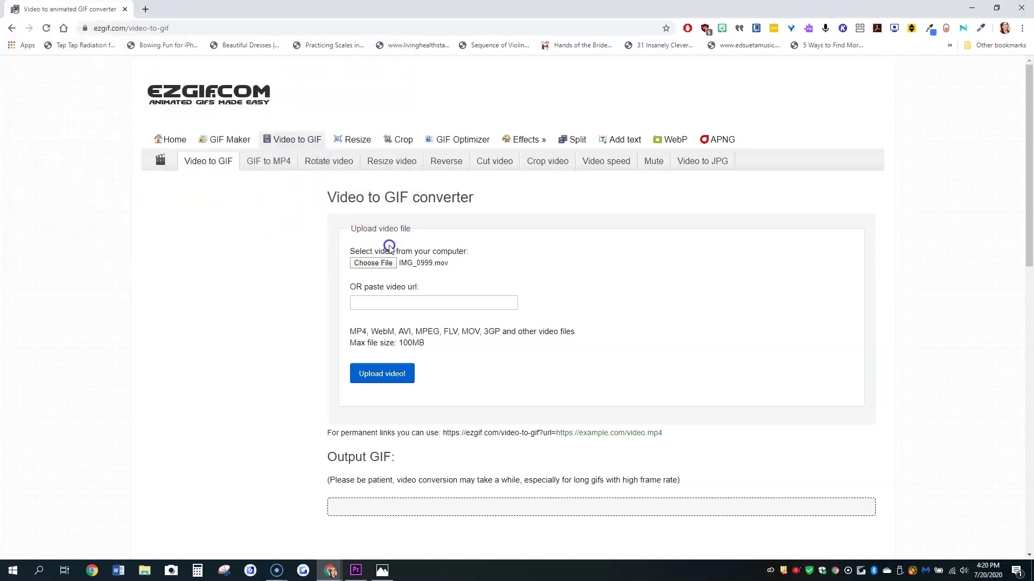
pyautogui.click(295, 331)
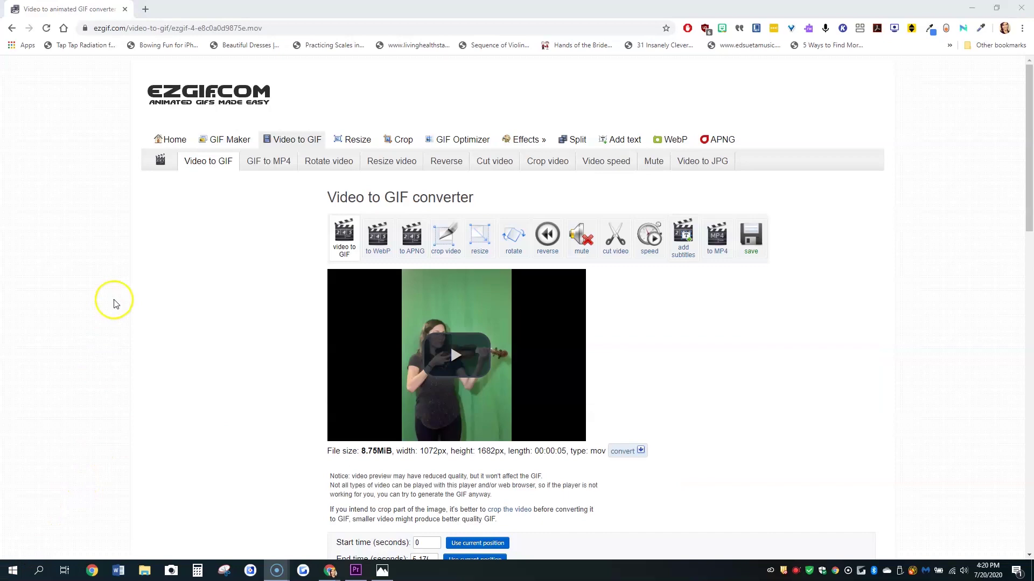
pyautogui.scroll(-1, 161, 287)
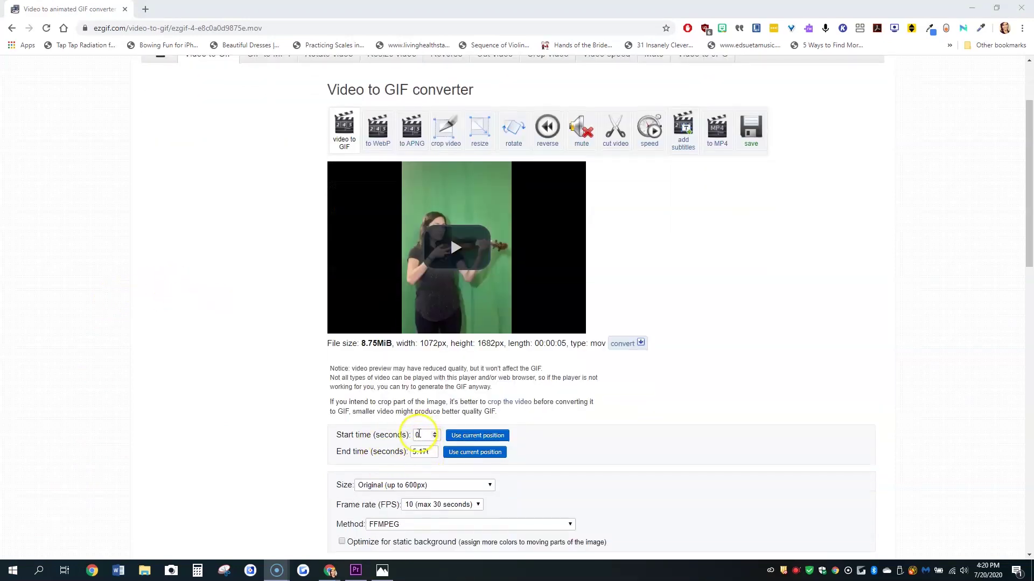
# Step: Trim the violin clip to 1–3.17 seconds and convert it into a 22-frame GIF
pyautogui.click(417, 435)
pyautogui.write('1')
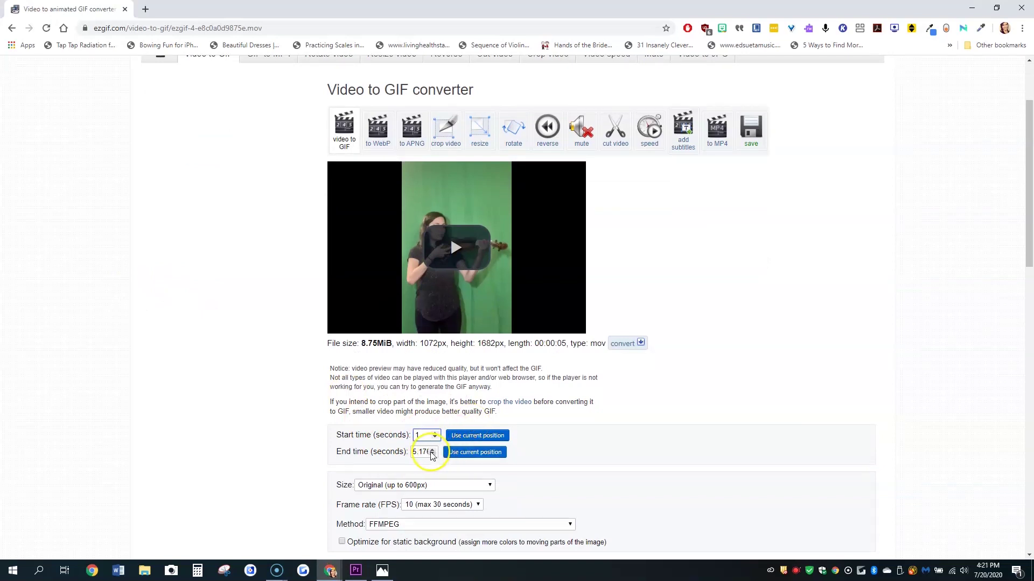
pyautogui.scroll(-1, 452, 454)
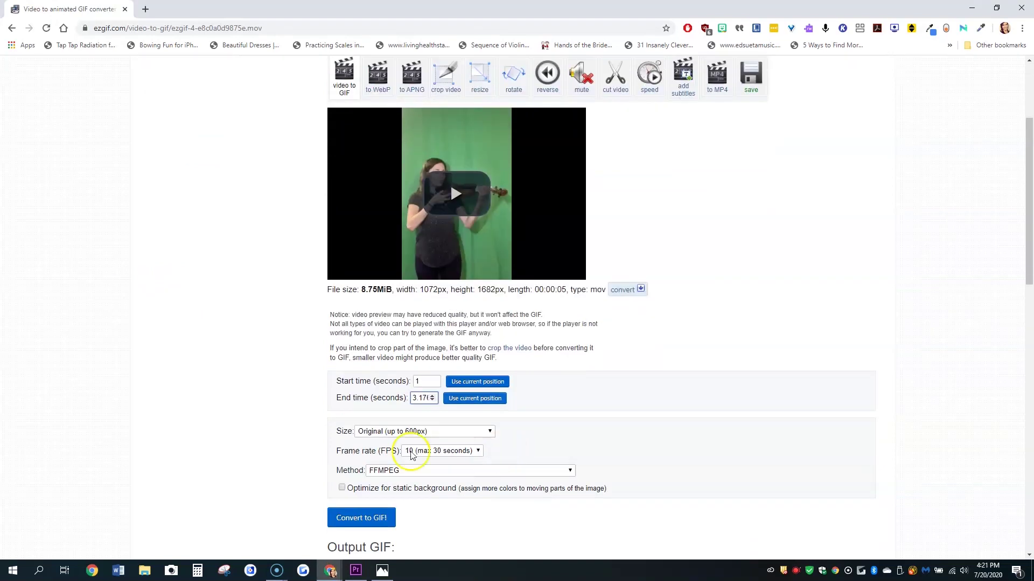
pyautogui.scroll(-2, 254, 425)
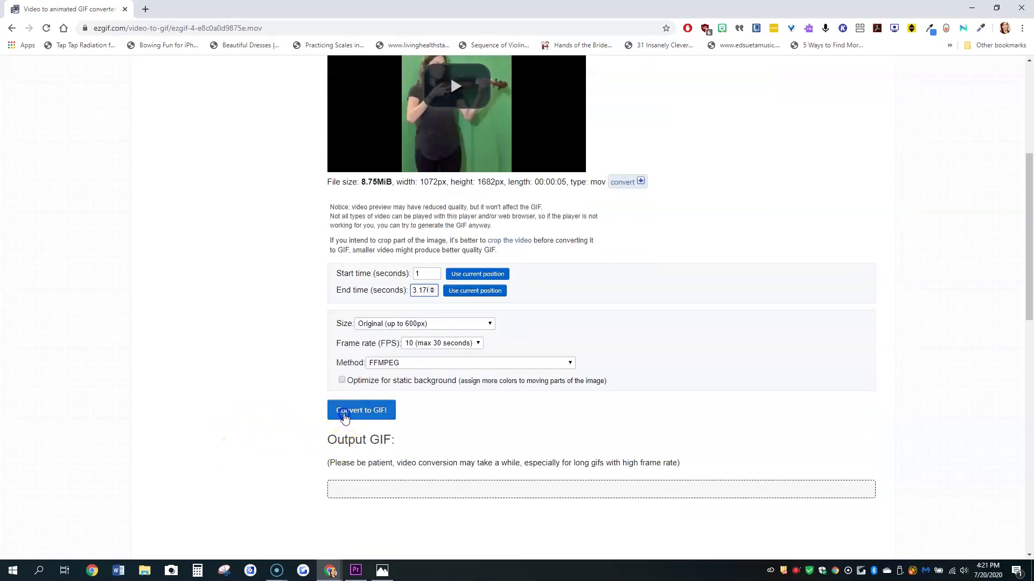
pyautogui.click(345, 416)
pyautogui.scroll(-4, 295, 406)
pyautogui.scroll(-3, 229, 377)
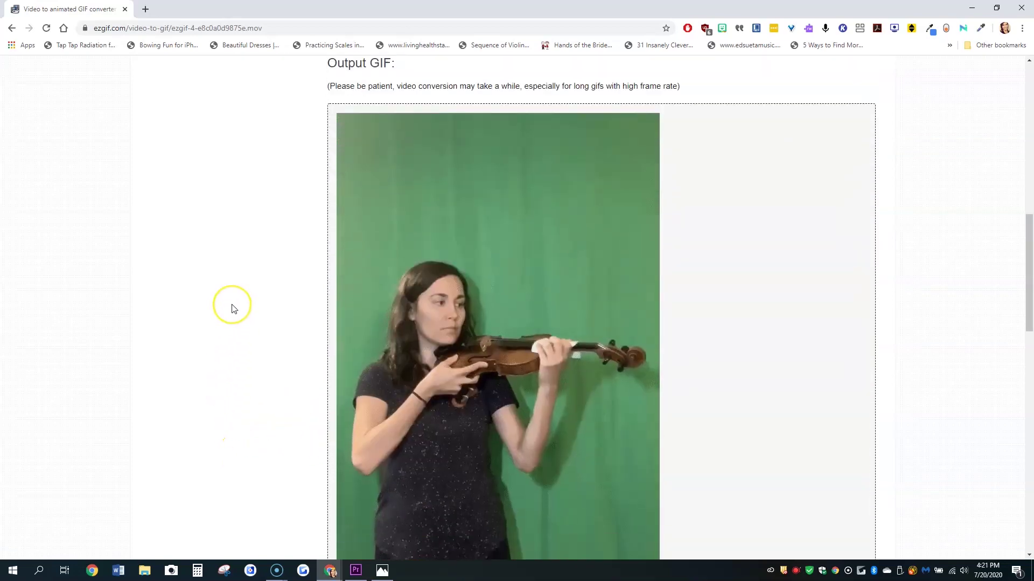
pyautogui.scroll(-1, 231, 305)
pyautogui.scroll(-1, 231, 307)
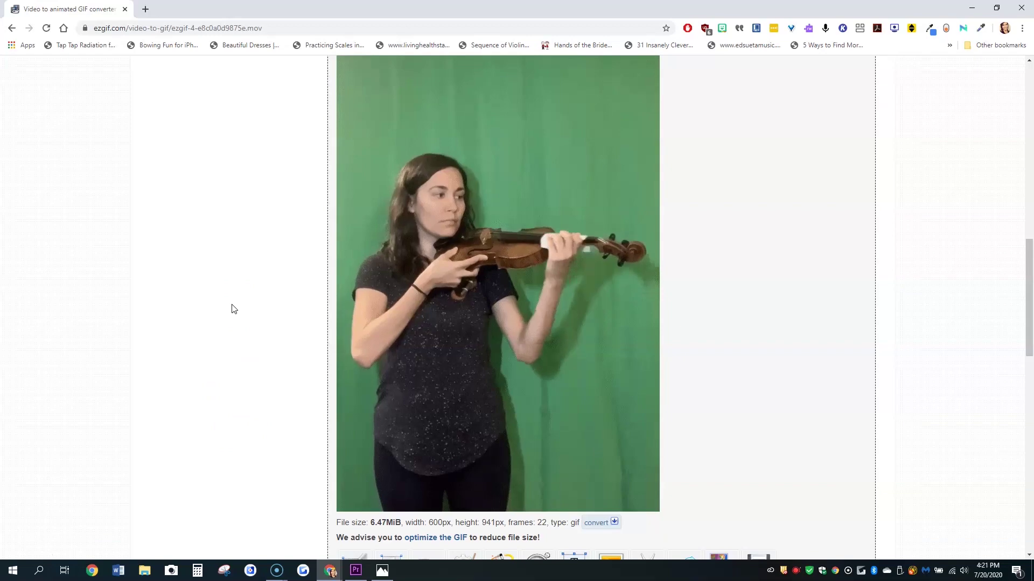
pyautogui.scroll(-2, 232, 309)
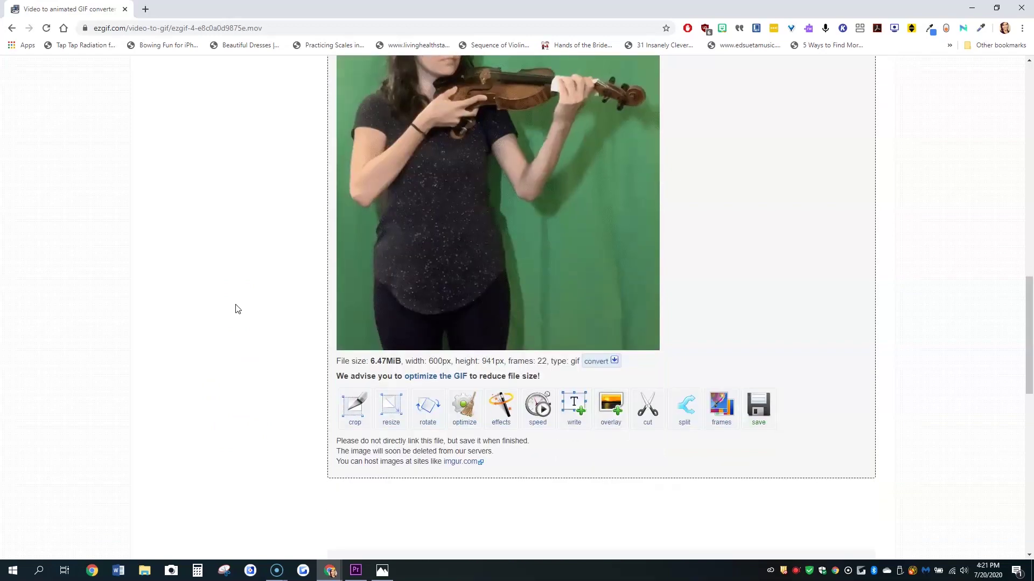